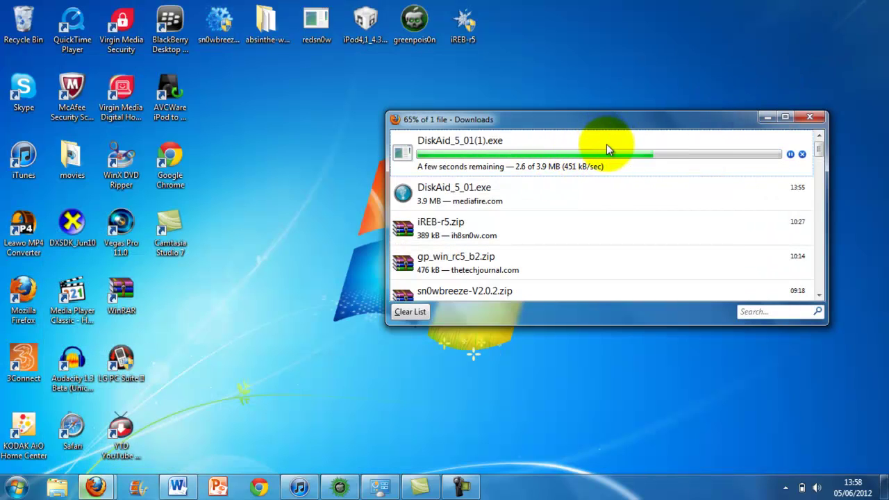
Step: Remove the older DiskAid_5_01.exe entry from the Firefox downloads list
left_click_drag(616, 124, 475, 92)
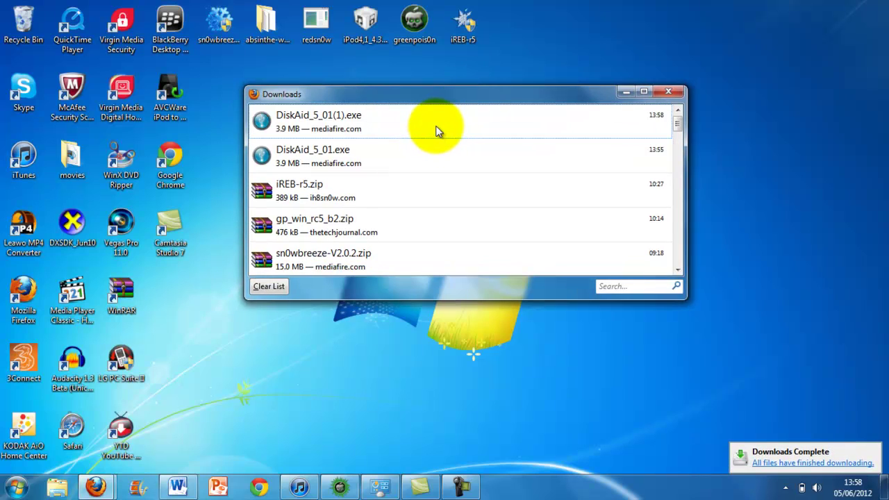
left_click(372, 169)
right_click(371, 169)
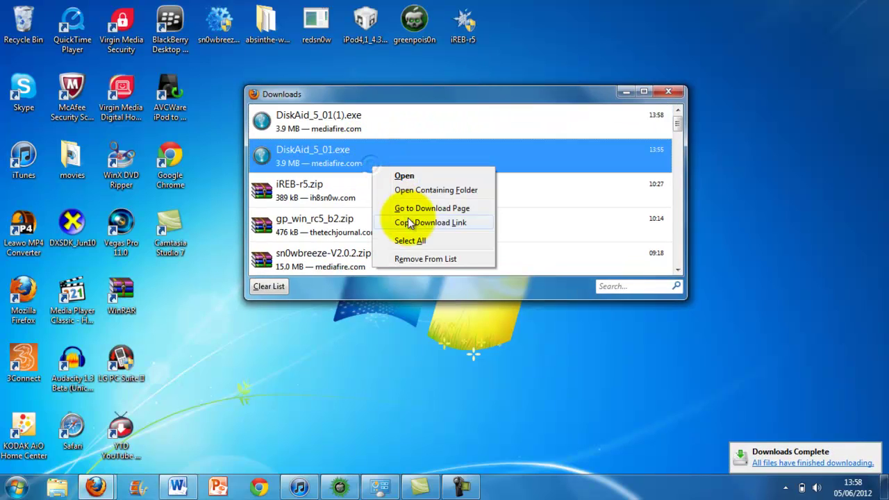
left_click(411, 260)
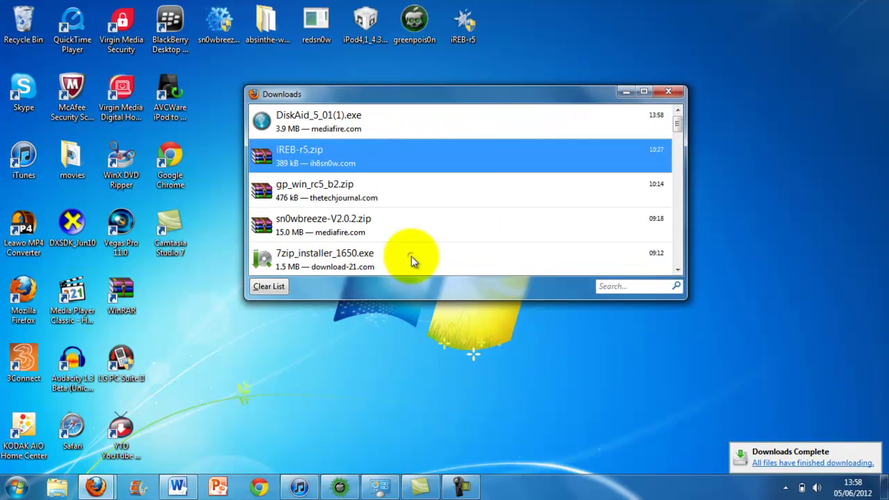
Step: Run the downloaded DiskAid_5_01(1).exe installer and minimize the Downloads window
left_click(390, 115)
double_click(391, 117)
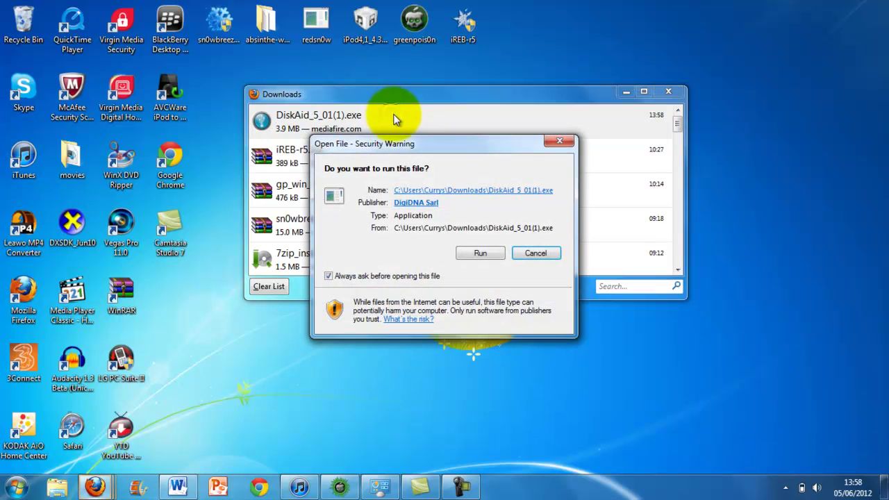
left_click(479, 253)
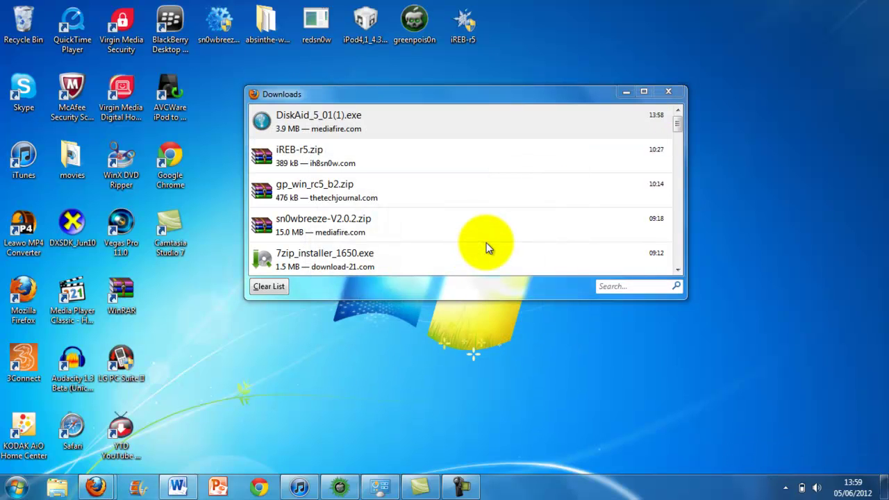
left_click(626, 93)
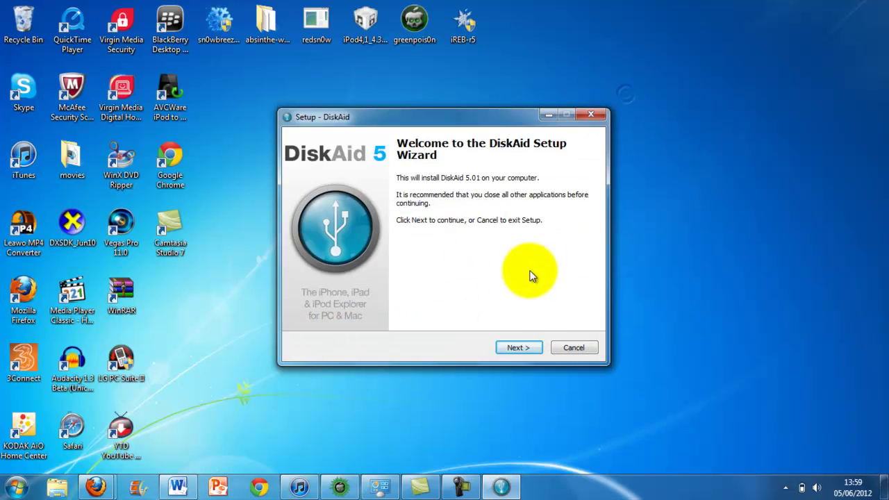
Step: Complete the DiskAid setup wizard with the default folder C:\Program Files (x86)\DigiDNA\DiskAid, launching DiskAid on finish
left_click(522, 349)
left_click(374, 310)
left_click(533, 351)
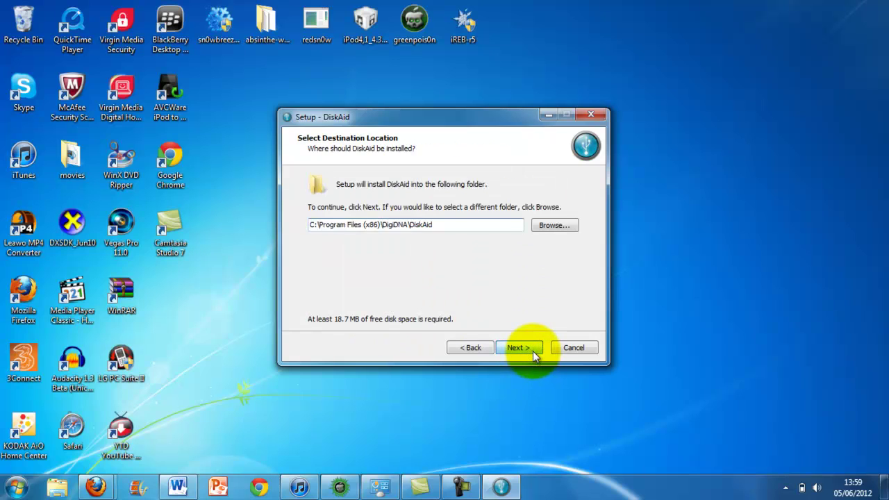
left_click(533, 351)
left_click(533, 351)
left_click(533, 351)
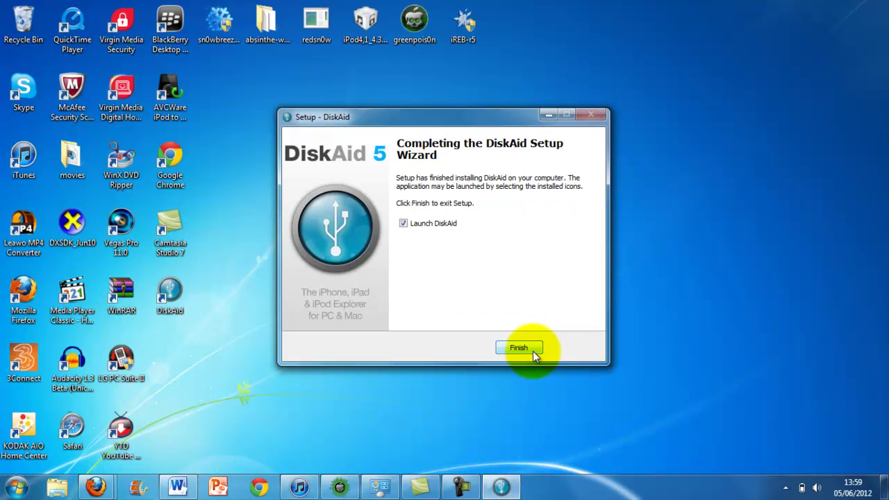
left_click(533, 351)
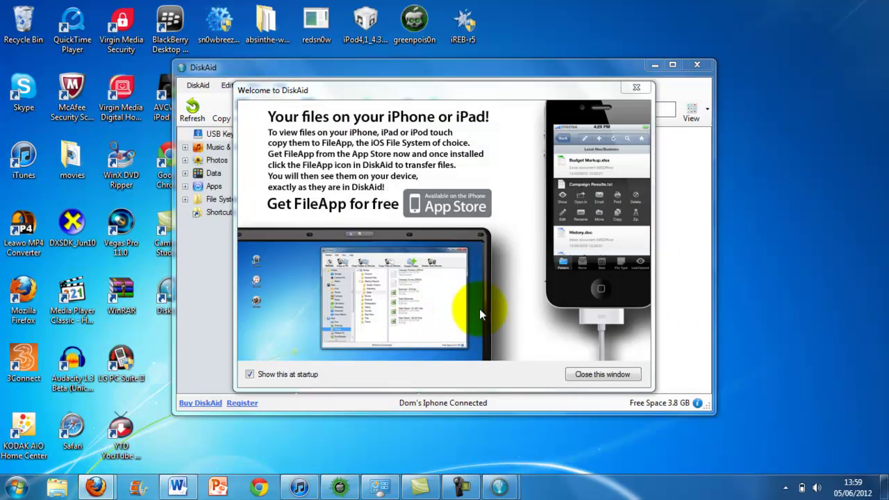
Step: Dismiss the DiskAid welcome window and the update notice without downloading version 5.14
left_click(640, 88)
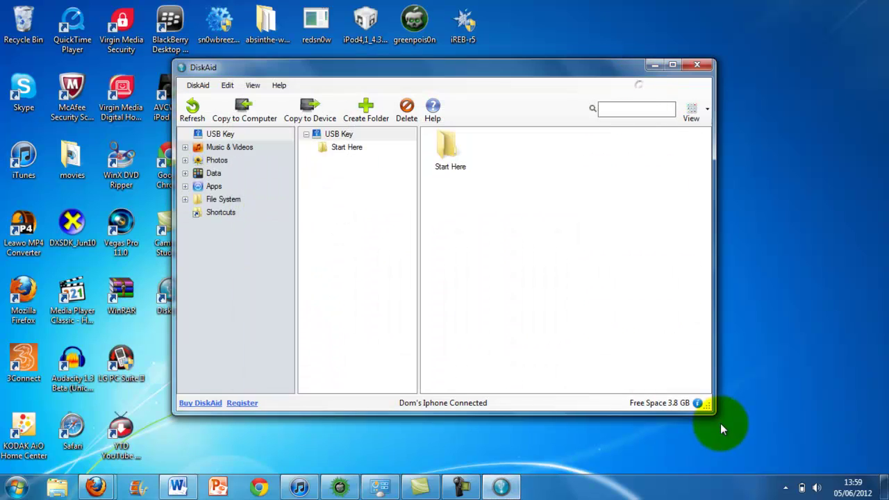
left_click(786, 488)
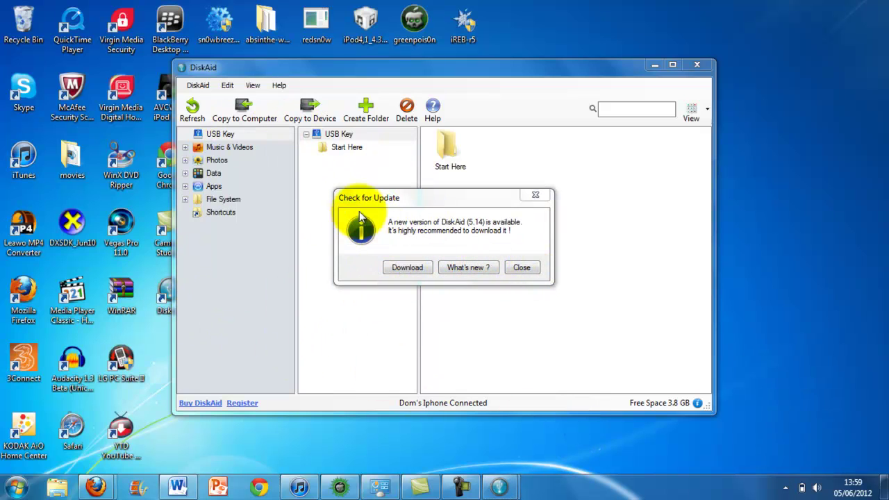
left_click(536, 274)
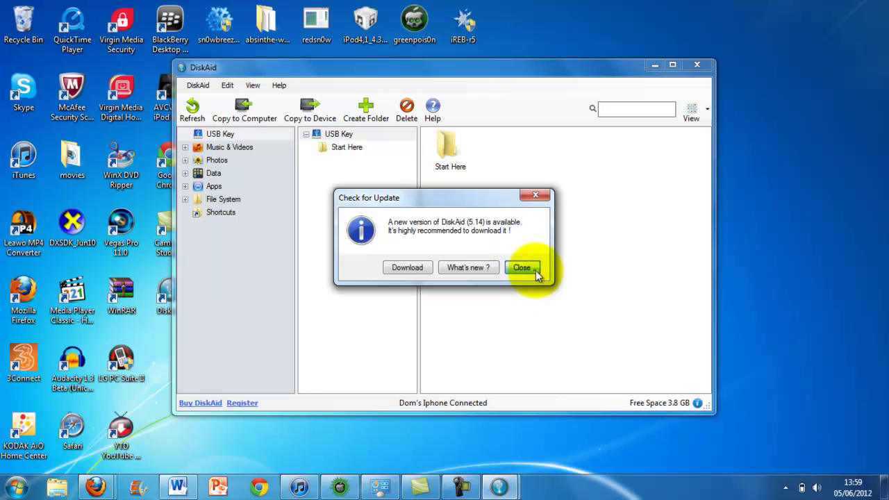
Step: Open DiskAid's registration form and copy the registration e-mail from the Word document into its Email field
left_click(245, 404)
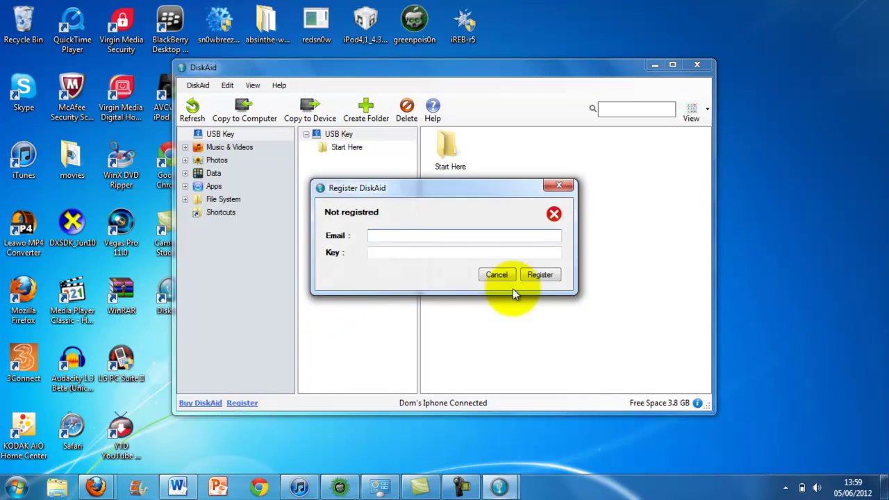
left_click(178, 487)
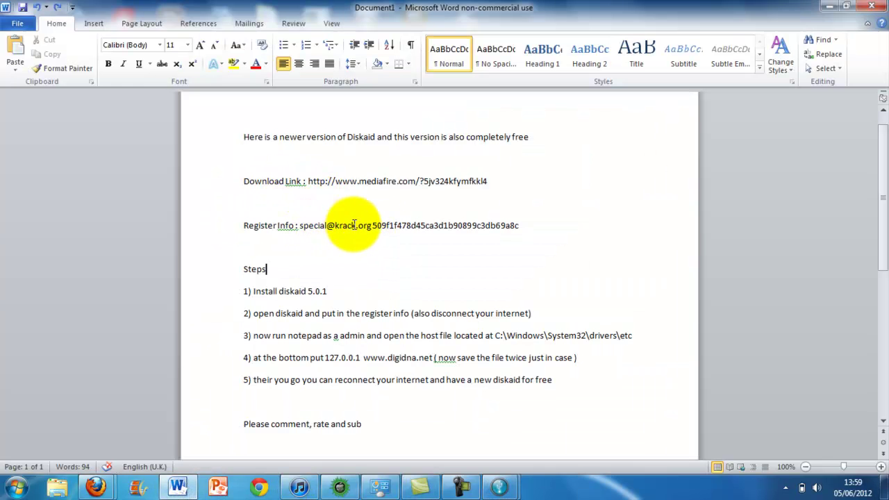
left_click_drag(370, 226, 312, 227)
right_click(312, 227)
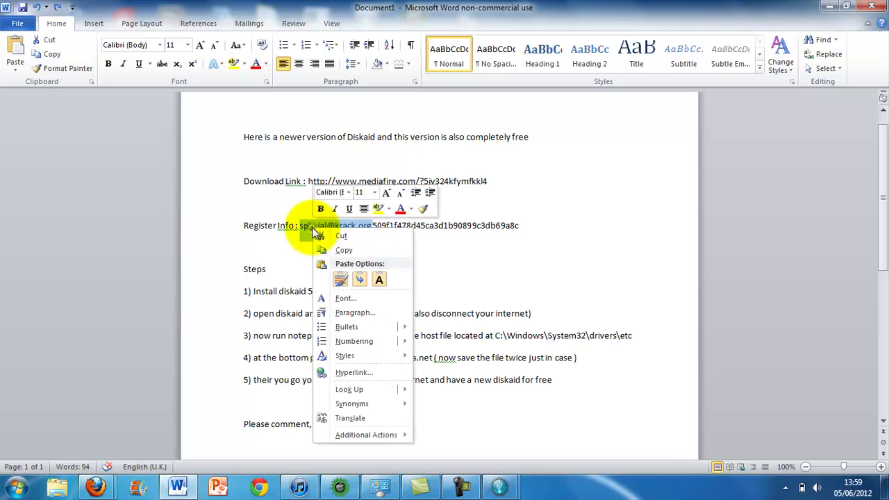
left_click(344, 250)
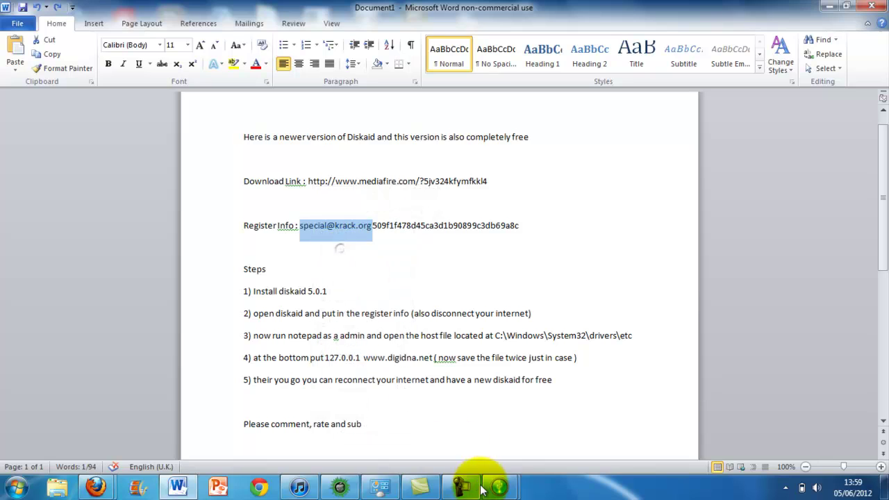
left_click(178, 486)
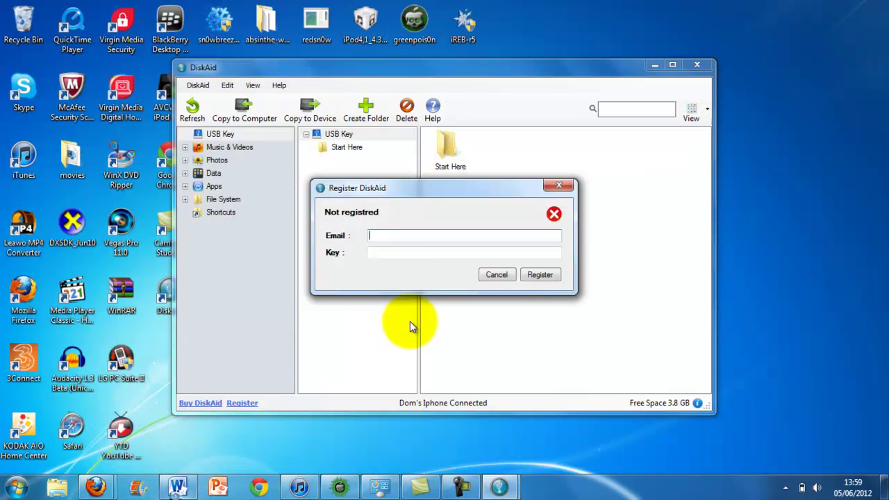
right_click(401, 237)
left_click(455, 292)
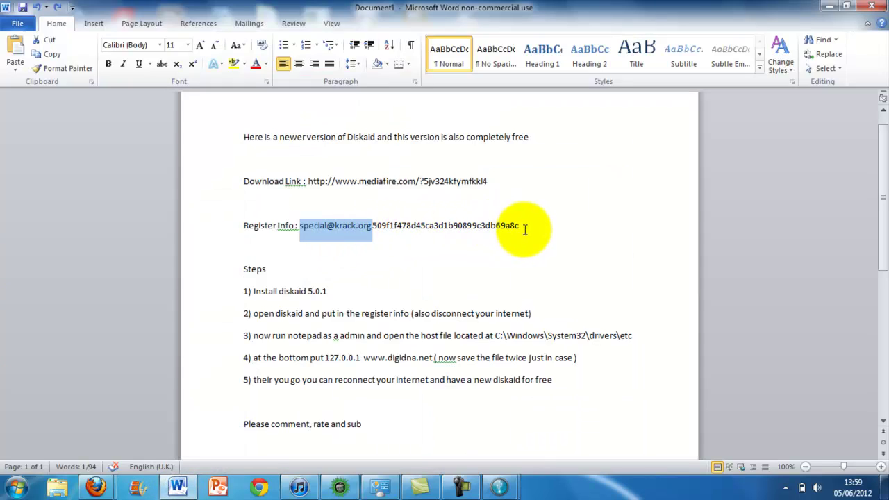
Step: Copy the licence key from the Word document into the Key field, submit the registration, and dismiss the resulting message
left_click_drag(526, 230, 373, 225)
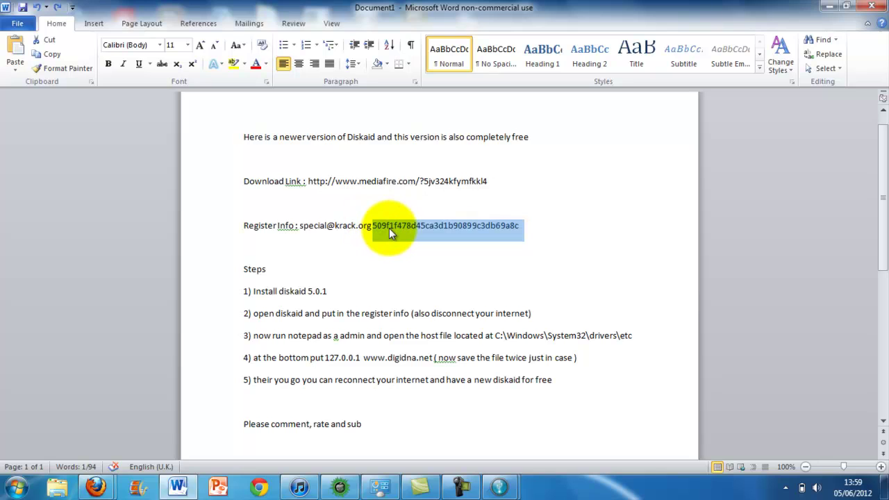
right_click(389, 228)
left_click(422, 250)
left_click(178, 486)
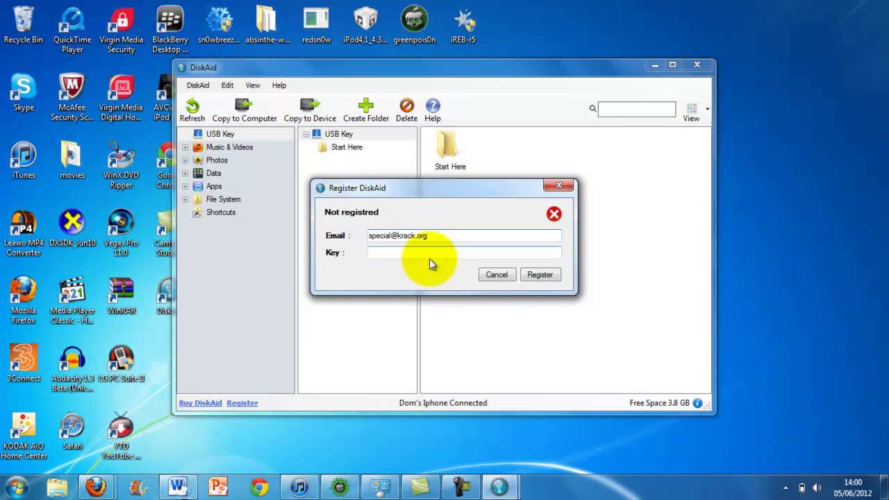
right_click(426, 253)
left_click(462, 310)
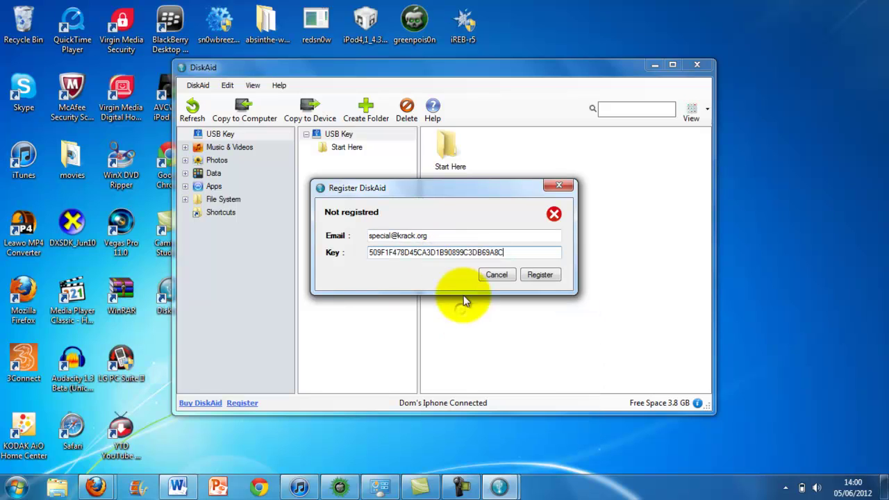
left_click(531, 271)
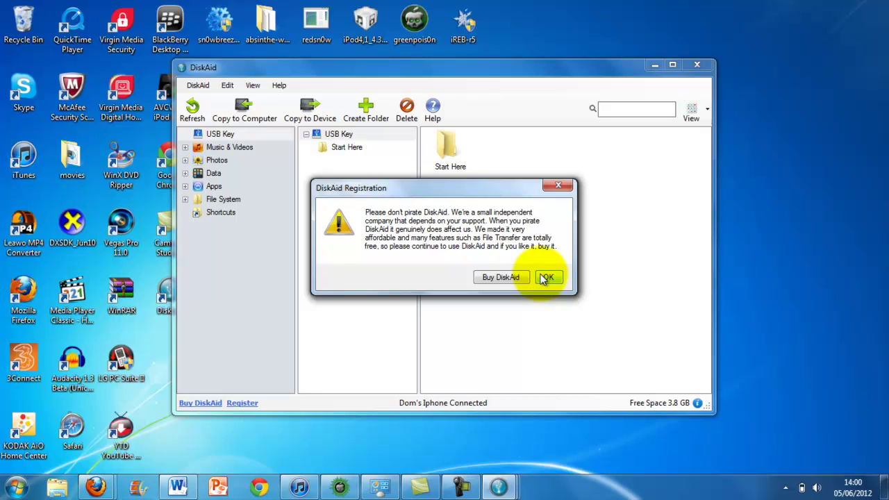
left_click(545, 278)
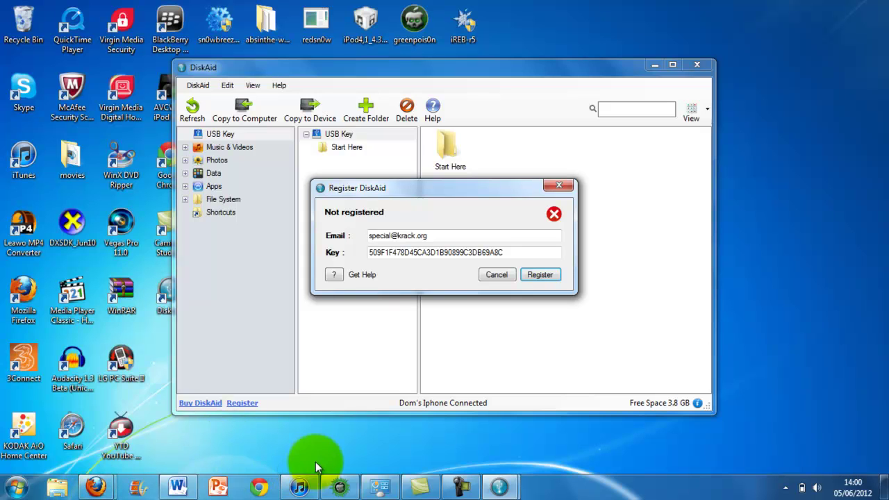
Step: Disable the Wireless Network Connection adapter through the Control Panel's network adapter settings
left_click(380, 486)
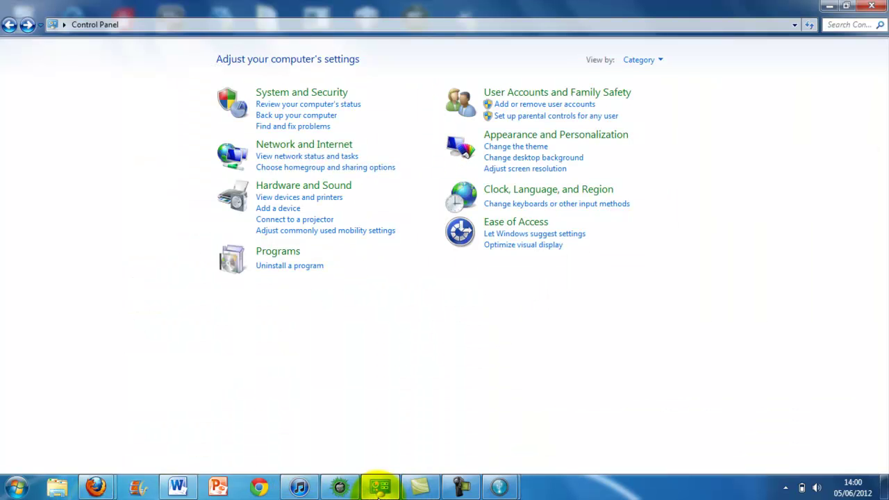
left_click(314, 150)
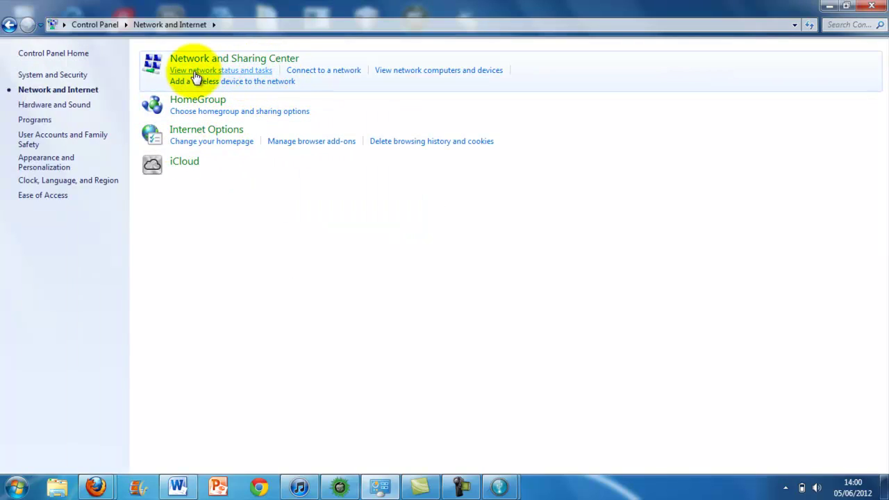
left_click(251, 75)
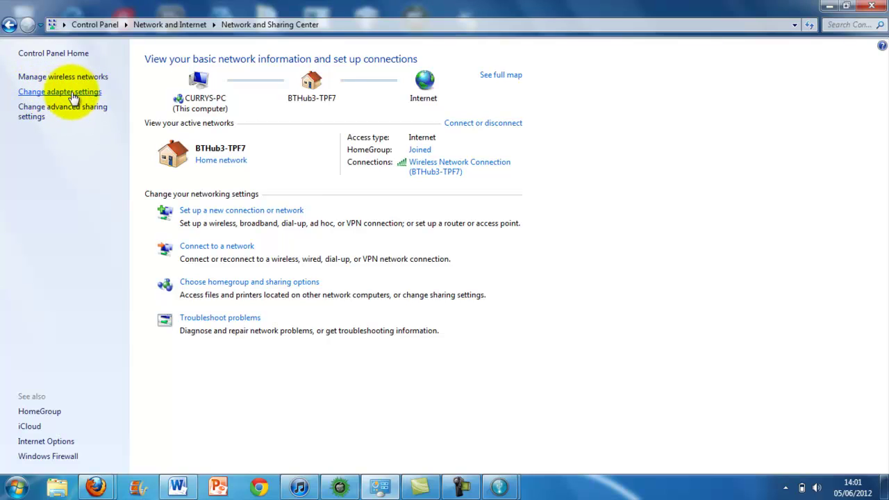
left_click(73, 92)
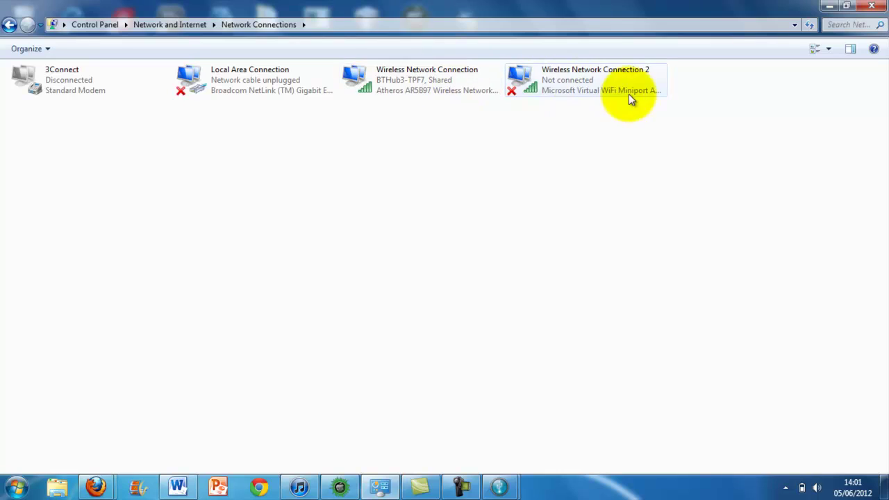
left_click(440, 88)
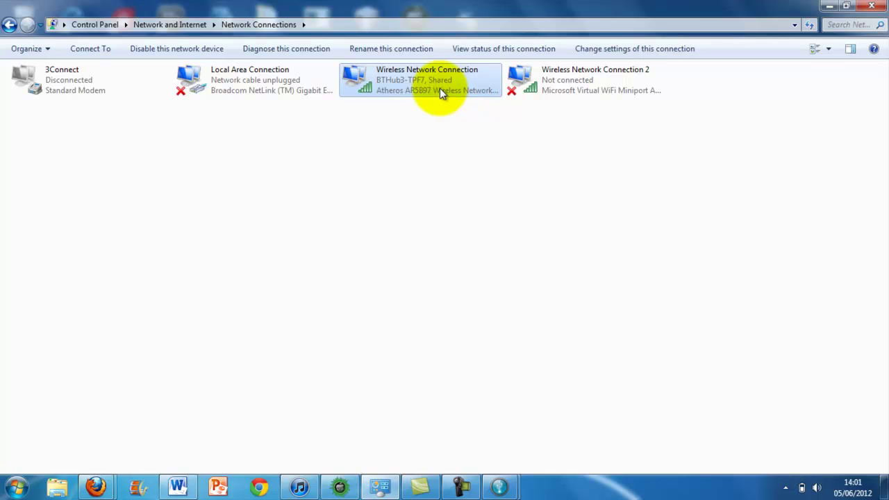
double_click(377, 72)
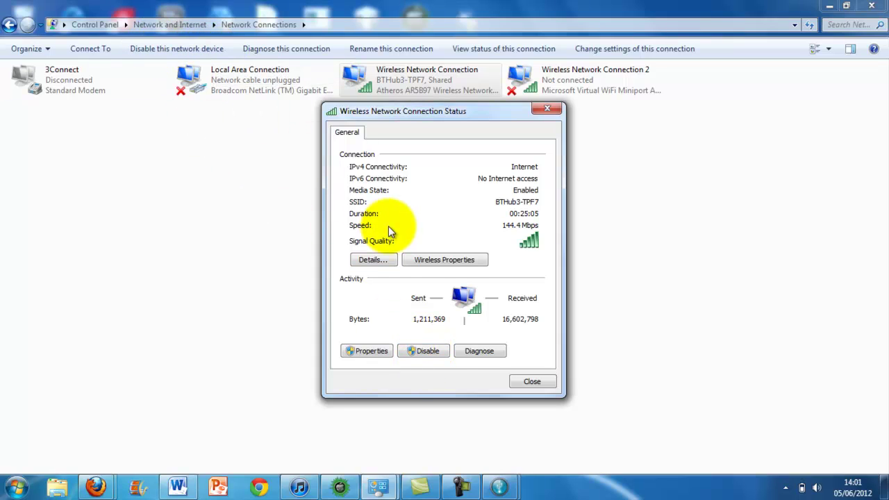
left_click(432, 350)
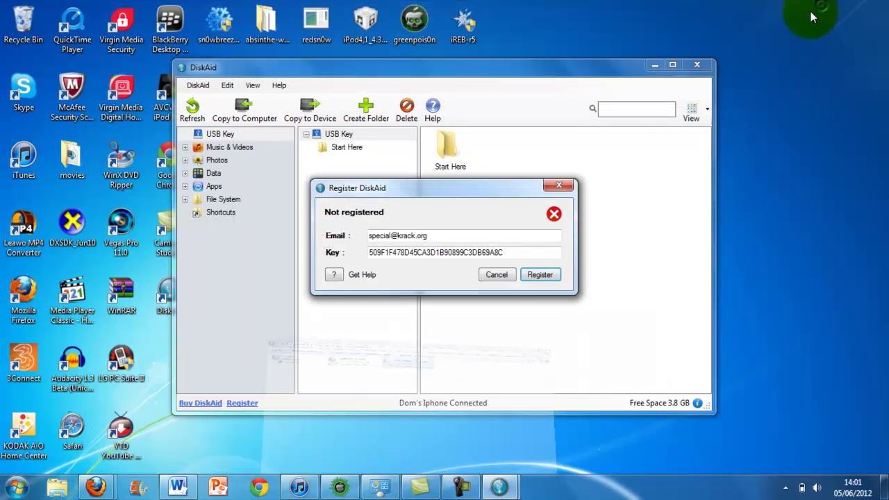
Step: Submit the DiskAid registration form again and close the registration dialogs
left_click(543, 275)
mouse_move(453, 210)
left_mouse_down()
mouse_move(437, 288)
mouse_move(453, 309)
mouse_move(441, 206)
mouse_move(453, 195)
left_mouse_up()
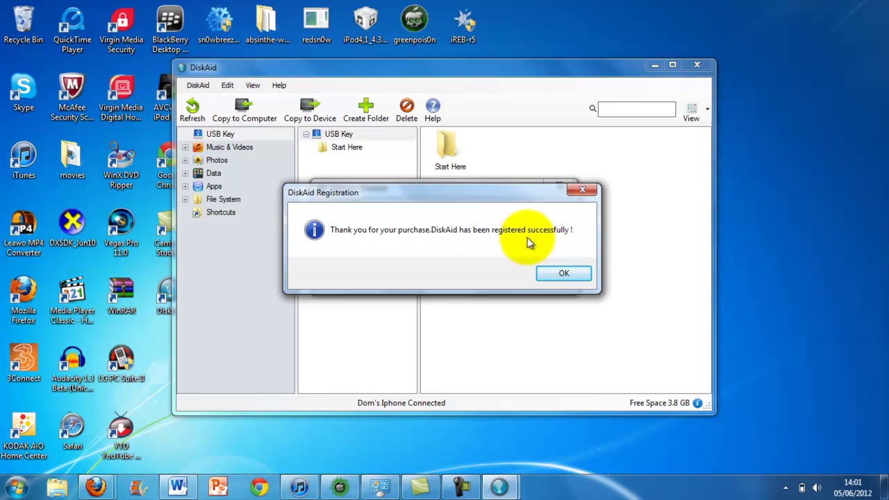
left_click(567, 275)
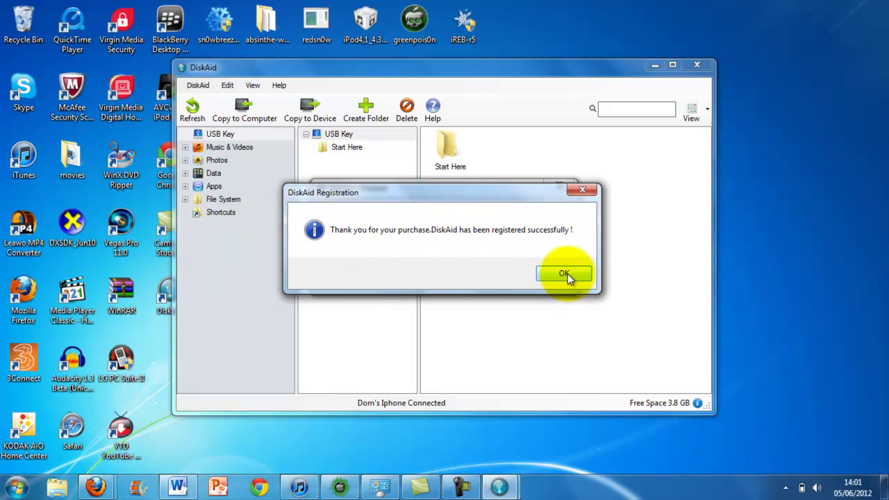
left_click(568, 273)
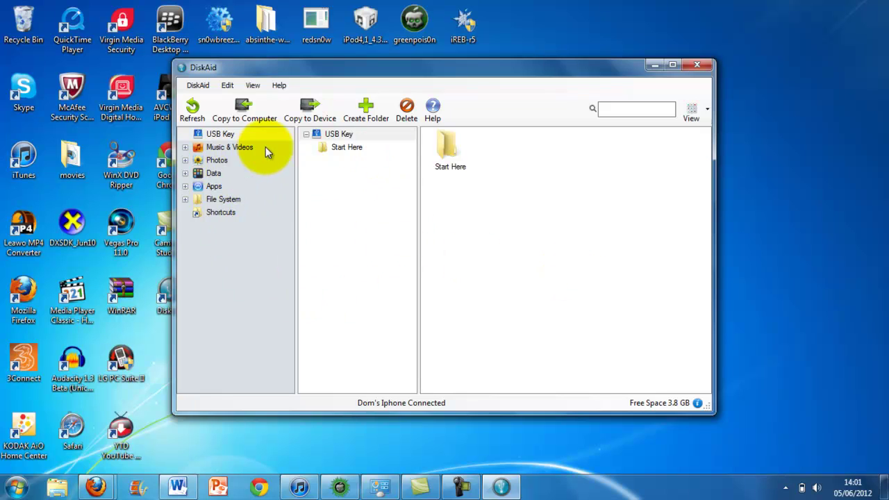
Step: Close DiskAid, relaunch it from the desktop, and dismiss its welcome window
left_click_drag(526, 71, 565, 52)
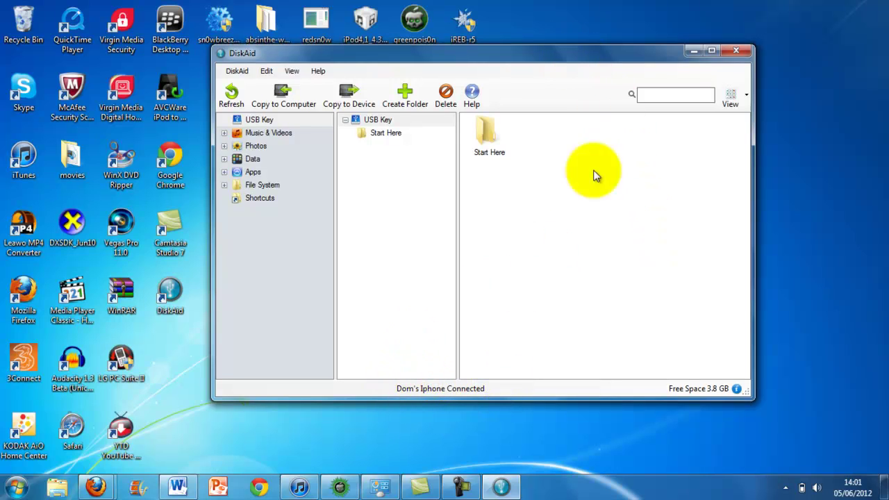
left_click(738, 53)
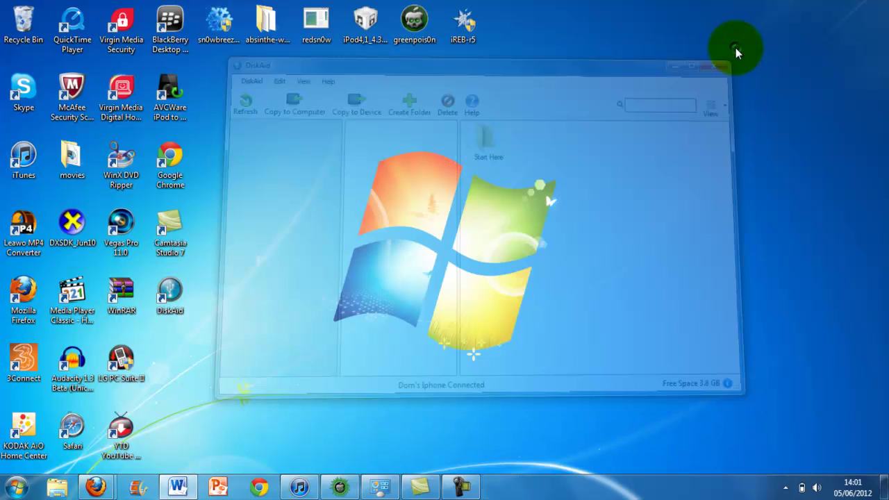
left_click(183, 293)
double_click(182, 293)
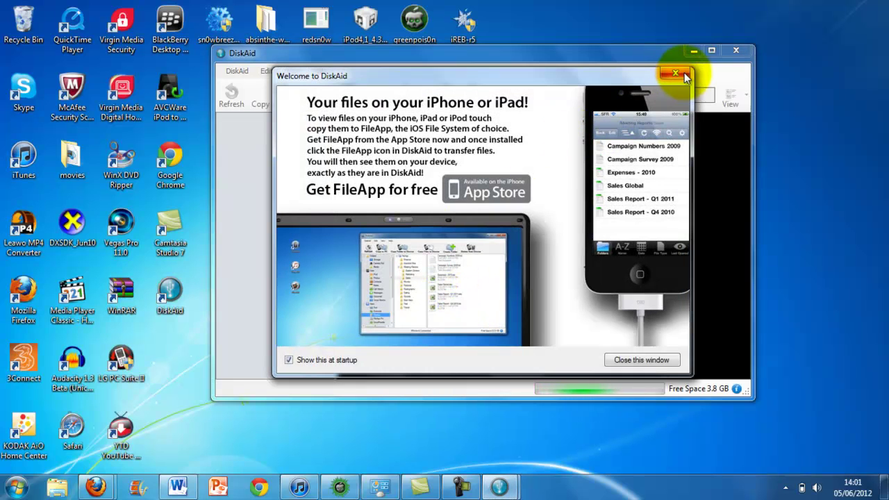
left_click(676, 73)
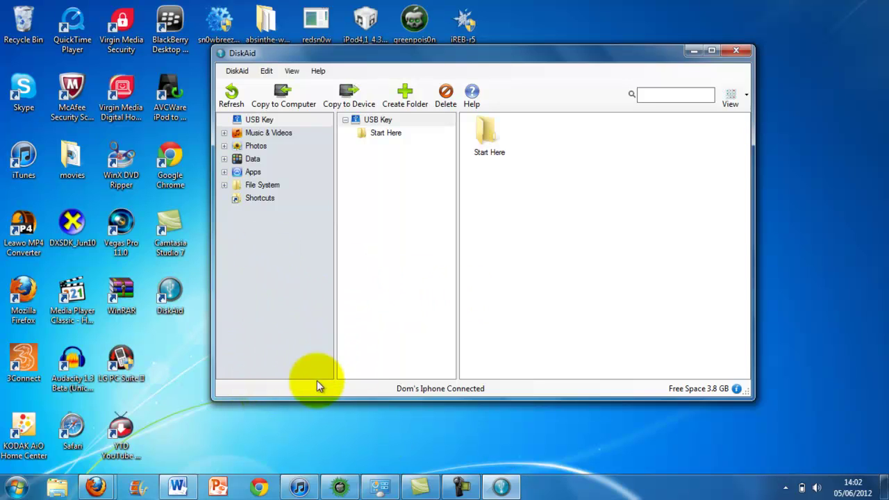
Step: Reposition the DiskAid window on the desktop and exit the program
left_click_drag(553, 54, 489, 74)
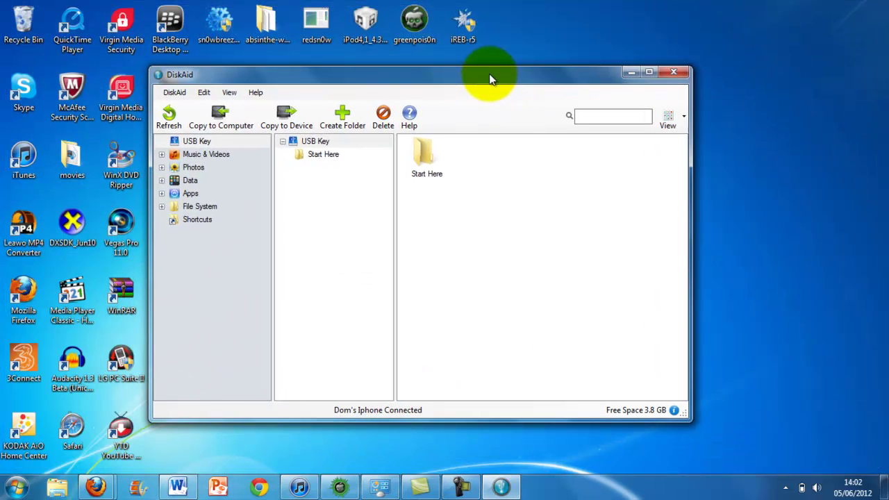
left_click(684, 80)
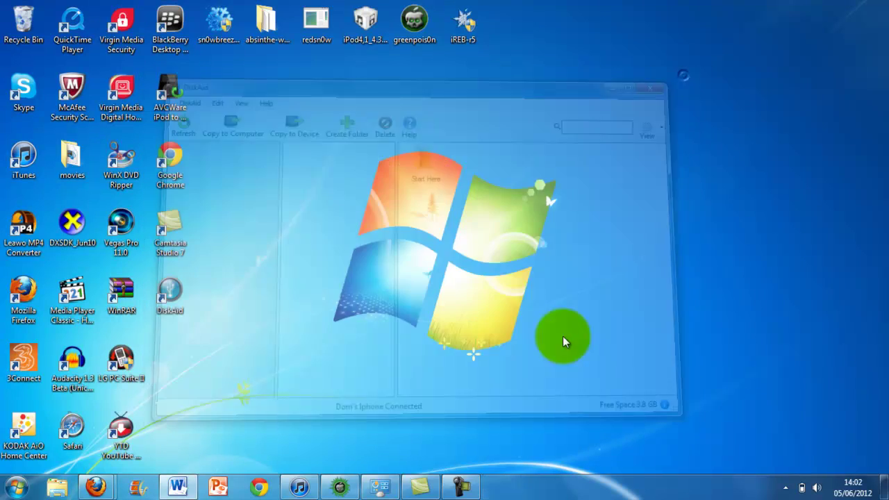